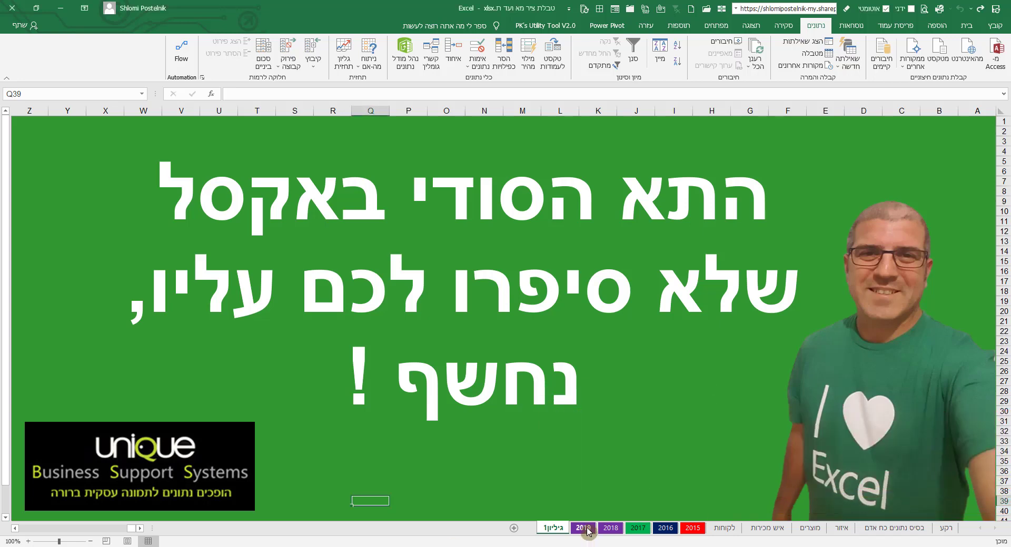
Insert a PivotTable on a new worksheet from the sales table on sheet 2019
left_click(583, 528)
scroll(603, 287, "up", 1)
left_click(551, 181)
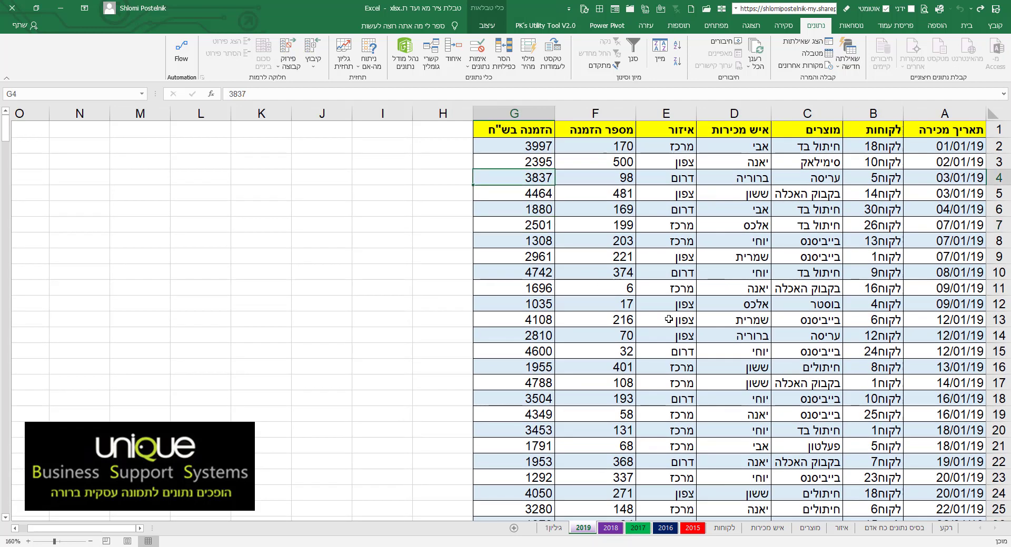
left_click(682, 289)
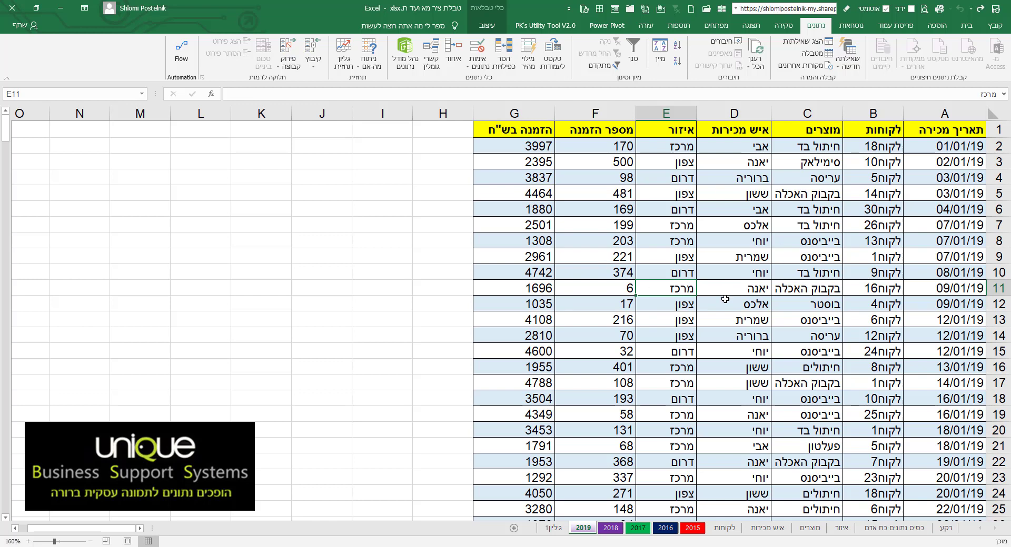
left_click(936, 26)
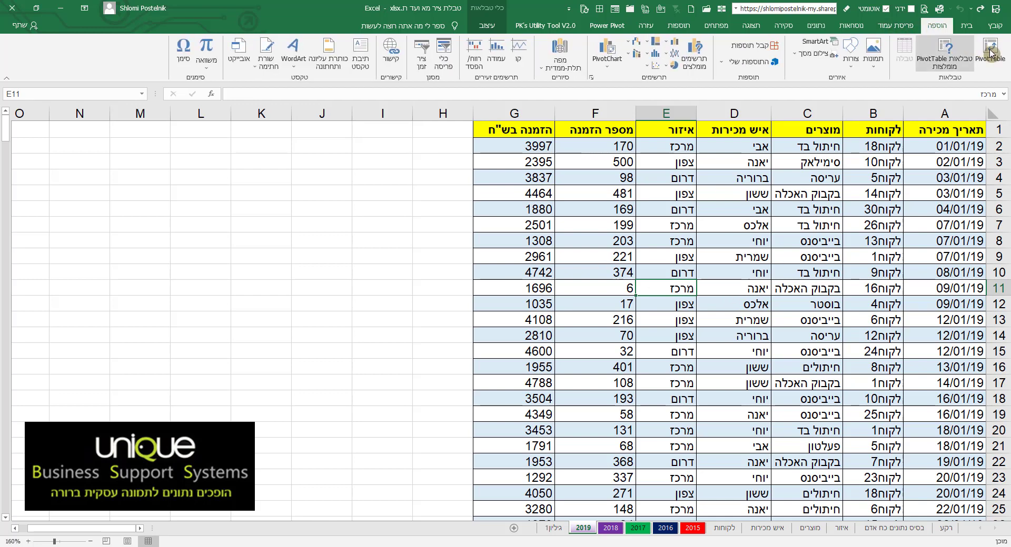
left_click(996, 56)
left_click(558, 323)
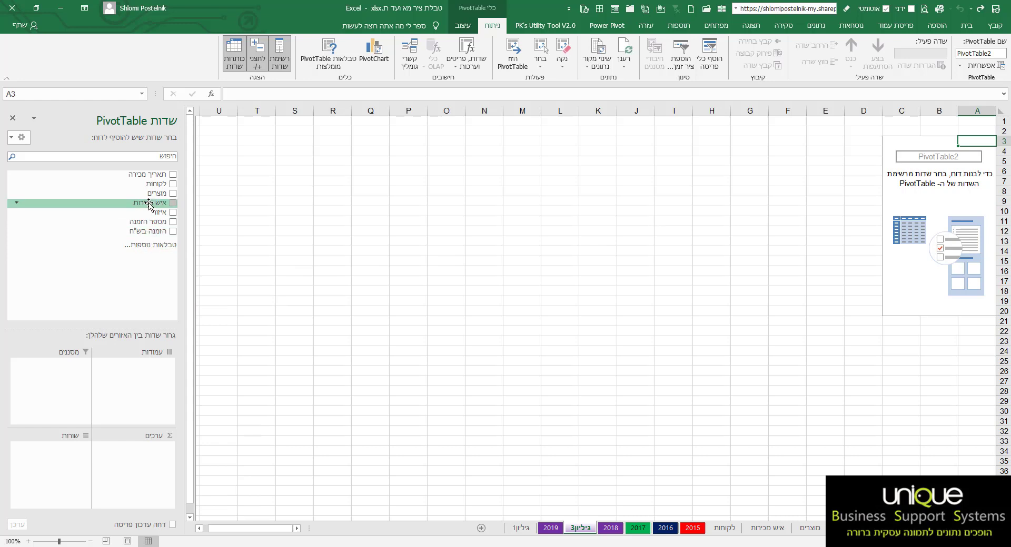
Add איש מכירות and מוצרים as the PivotTable's row fields and הזמנה בש"ח as its value field
left_click_drag(148, 202, 67, 458)
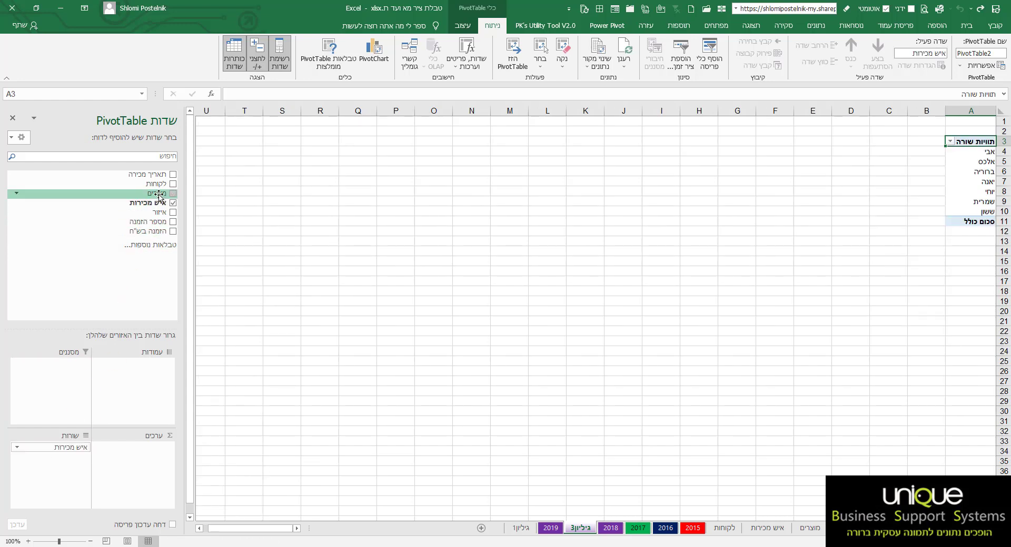
left_click_drag(158, 193, 72, 461)
left_click_drag(148, 232, 138, 463)
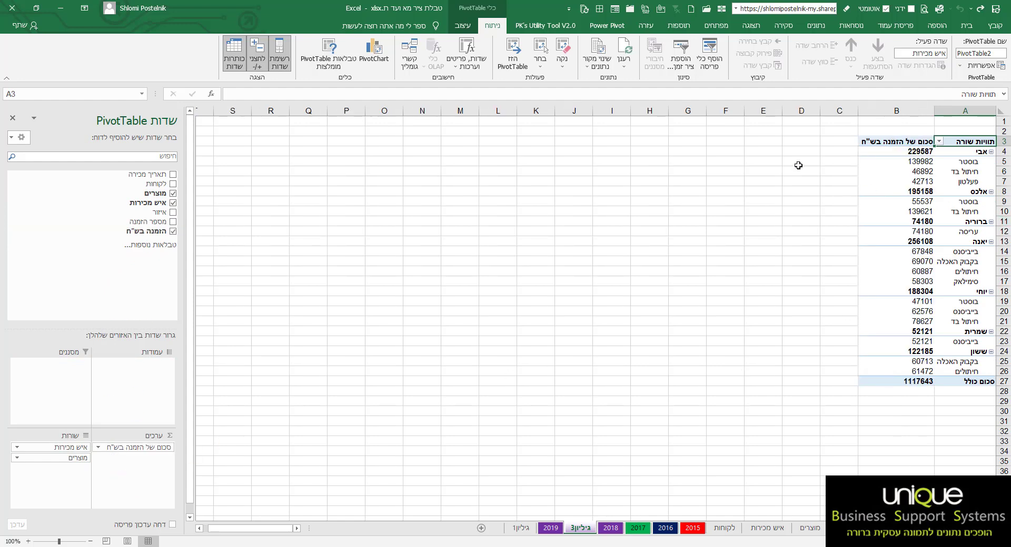
Switch the PivotTable's report layout to tabular form and repeat all item labels
left_click(462, 25)
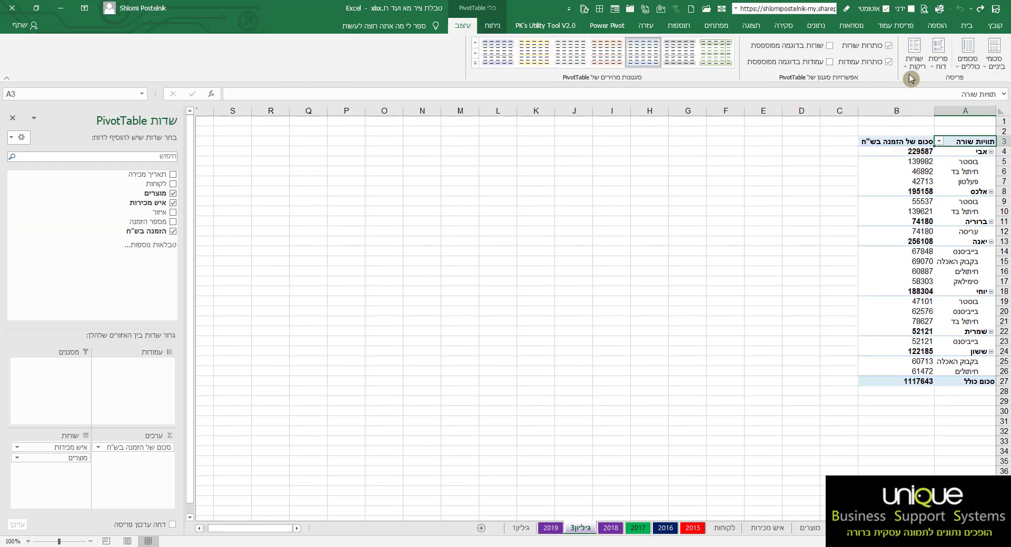
left_click(936, 62)
left_click(929, 133)
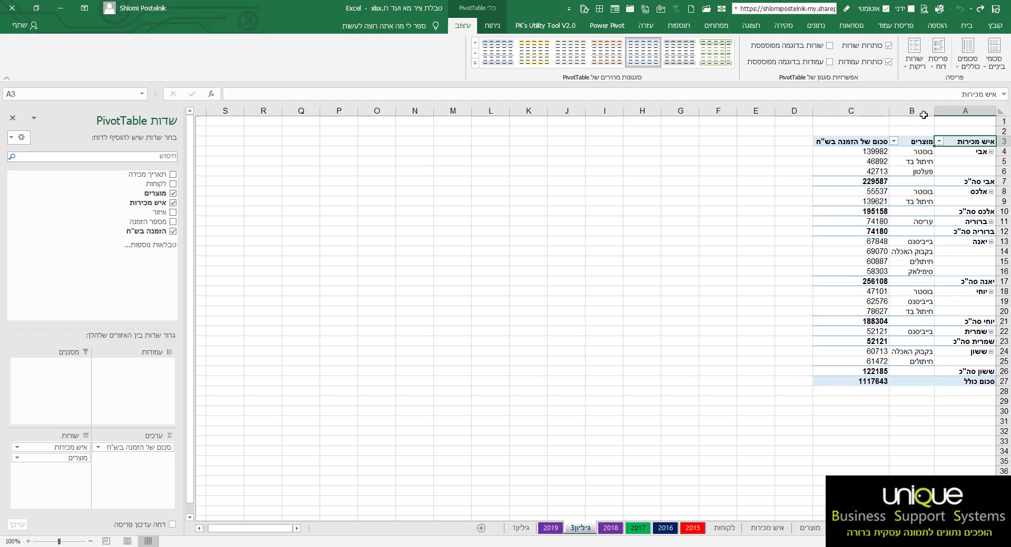
left_click(938, 62)
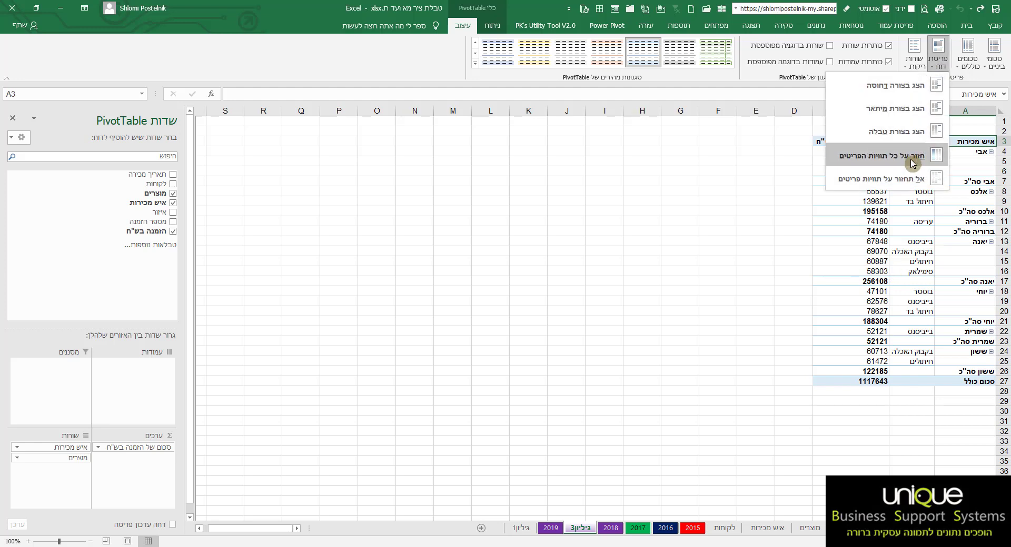
left_click(913, 164)
scroll(893, 257, "up", 2)
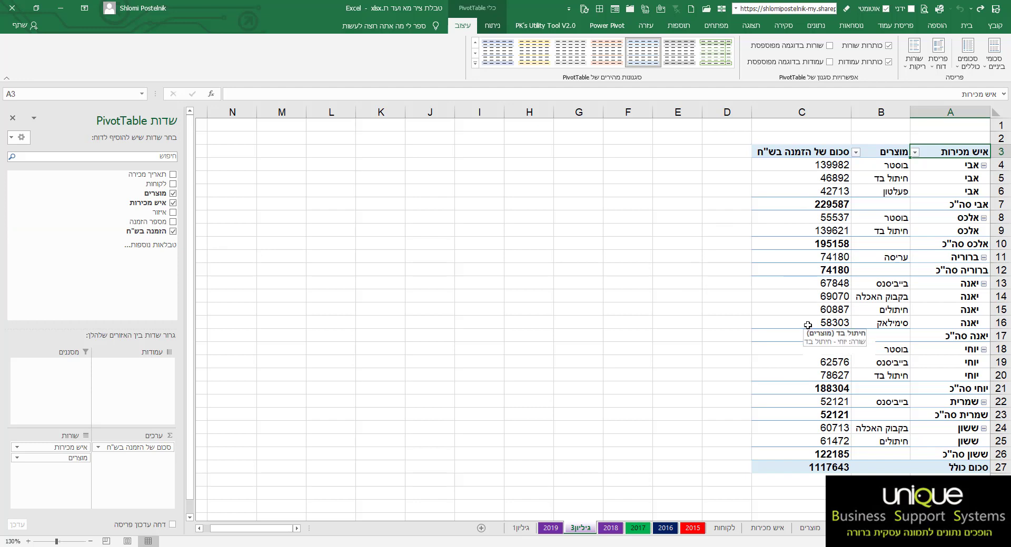
Add הזמנה בש"ח as a second value field and show its values as % of column total
left_click_drag(153, 232, 154, 465)
right_click(730, 176)
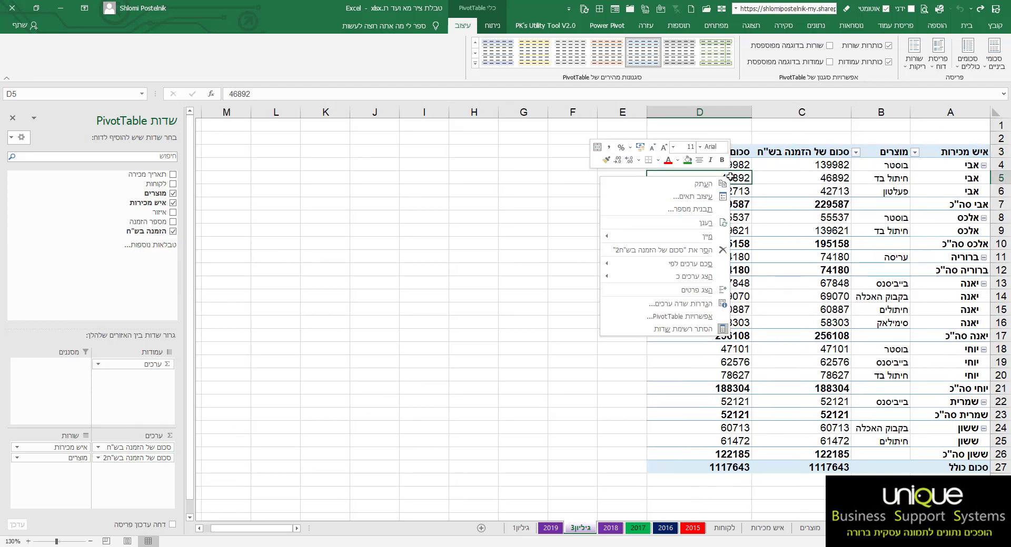
mouse_move(708, 281)
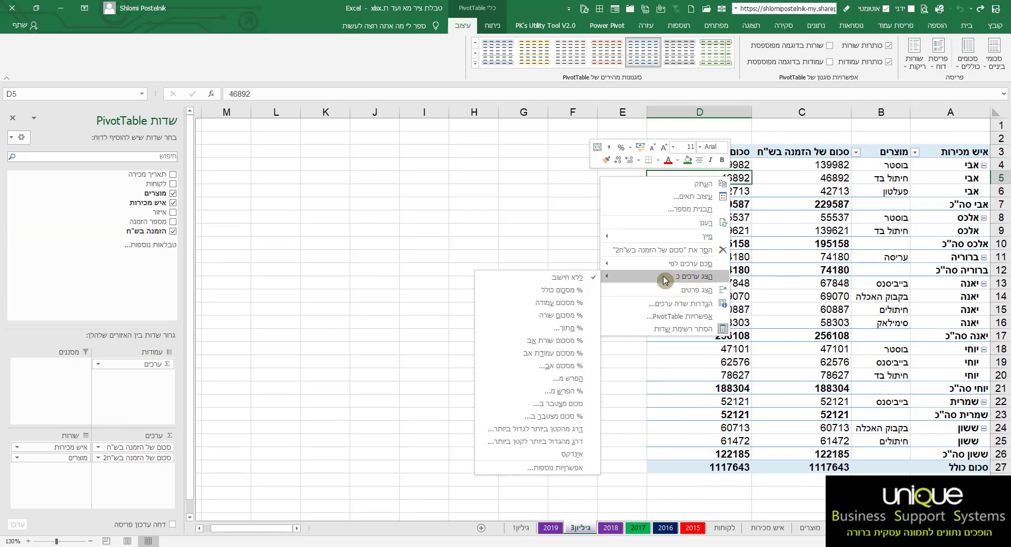
left_click(569, 304)
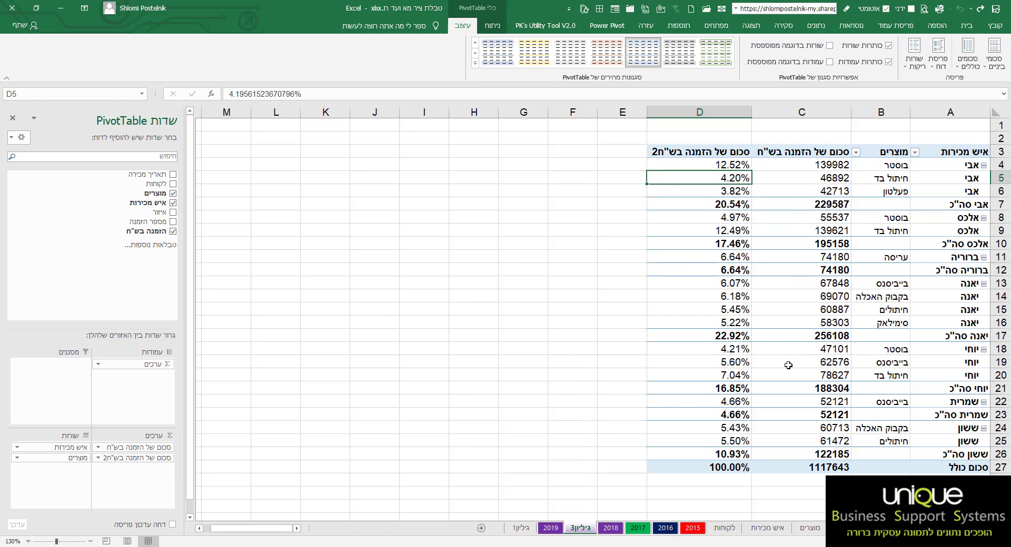
Turn on banded rows for the PivotTable
left_click(710, 464)
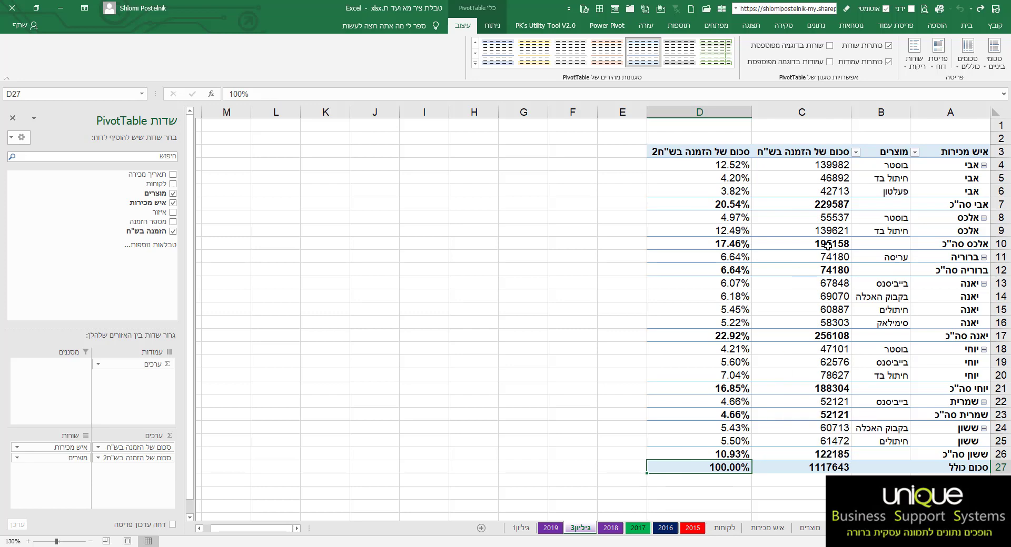
left_click(867, 181)
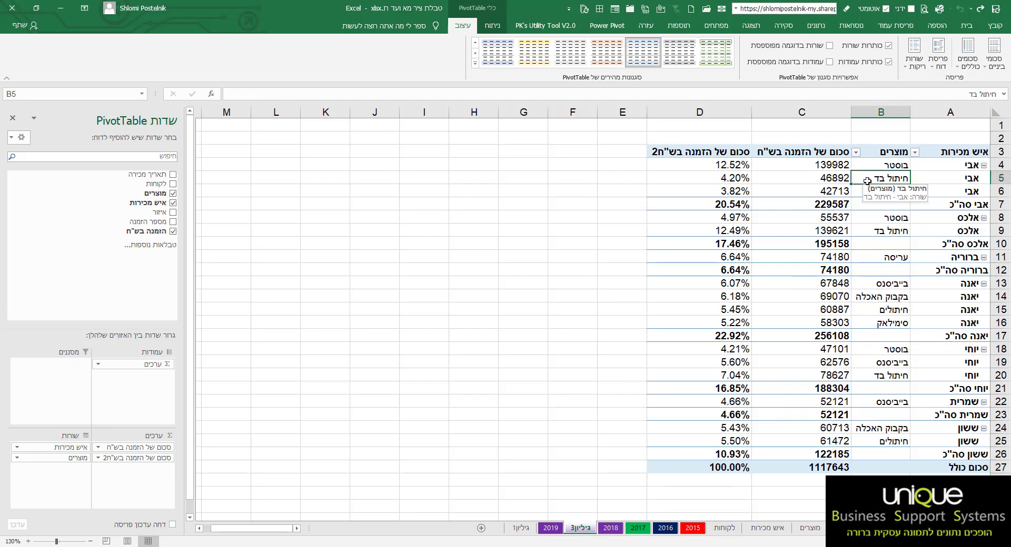
left_click(829, 45)
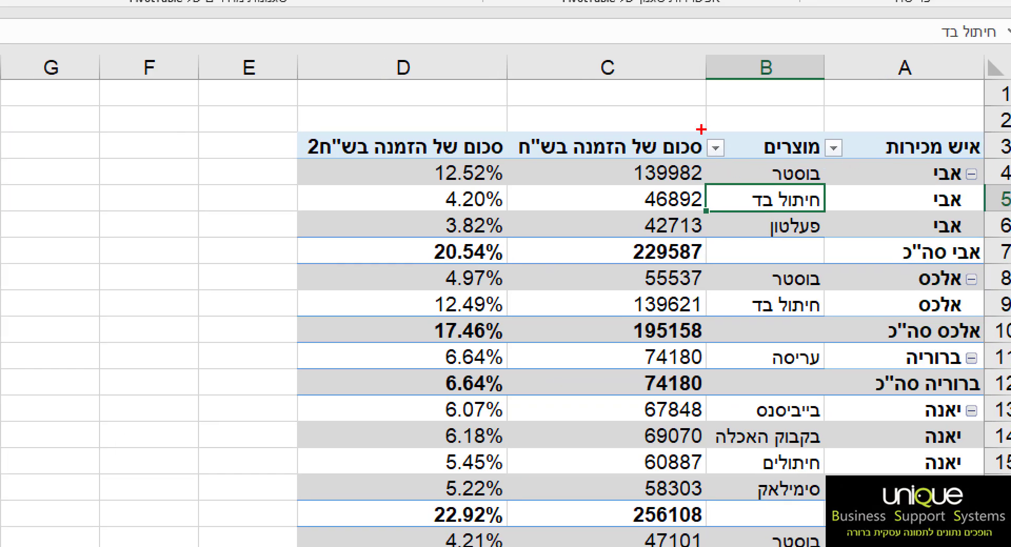
mouse_move(701, 129)
left_mouse_down()
mouse_move(783, 162)
mouse_move(853, 162)
left_mouse_up()
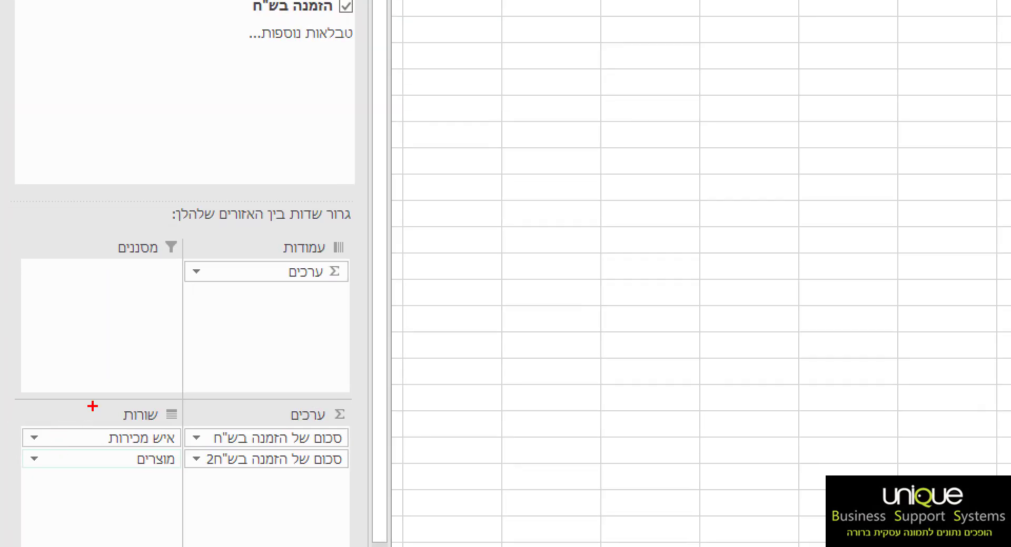
mouse_move(47, 429)
left_mouse_down()
mouse_move(50, 459)
mouse_move(184, 473)
left_mouse_up()
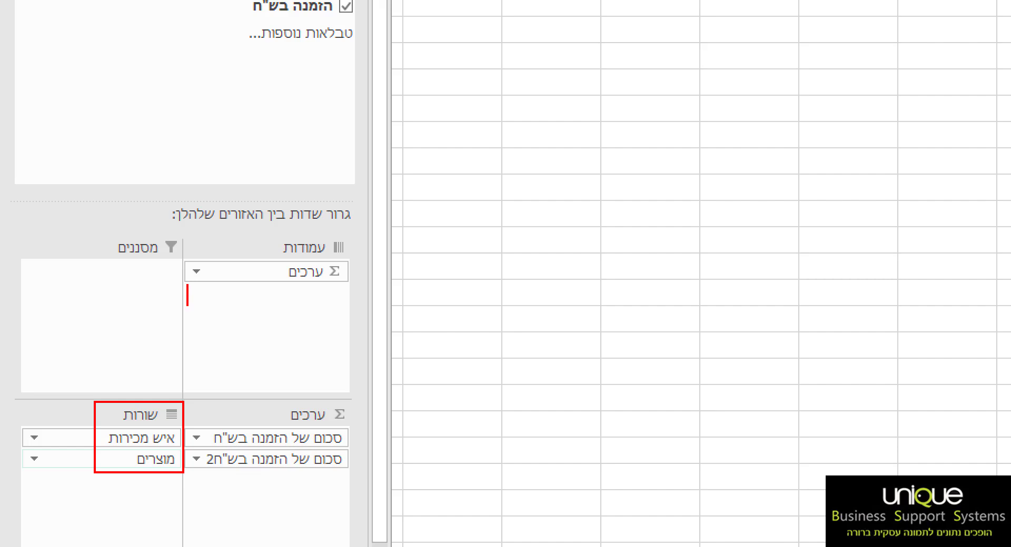
mouse_move(187, 305)
left_mouse_down()
mouse_move(331, 316)
mouse_move(346, 335)
left_mouse_up()
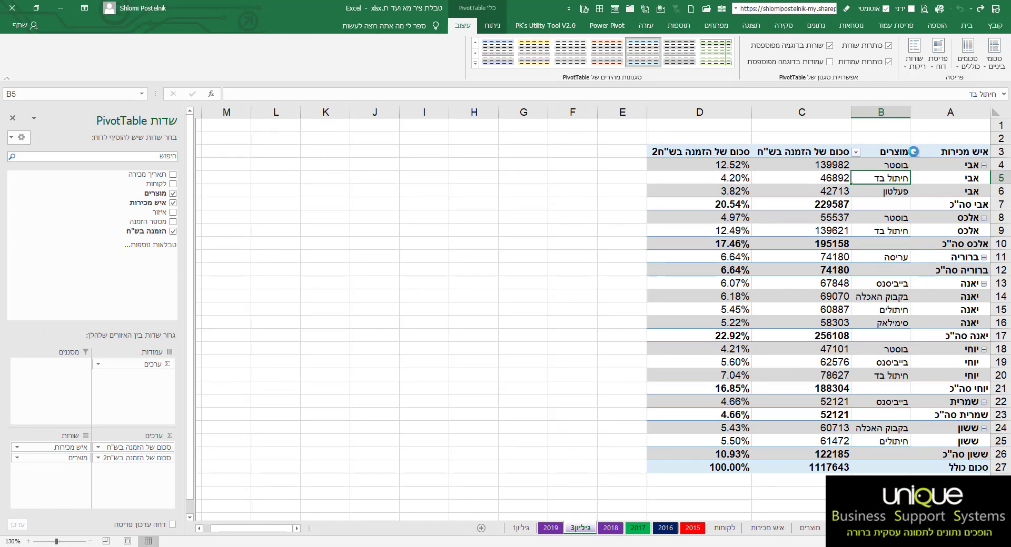
Examine the sort and filter options on the איש מכירות header, and the value columns' headers for filter buttons
left_click(914, 153)
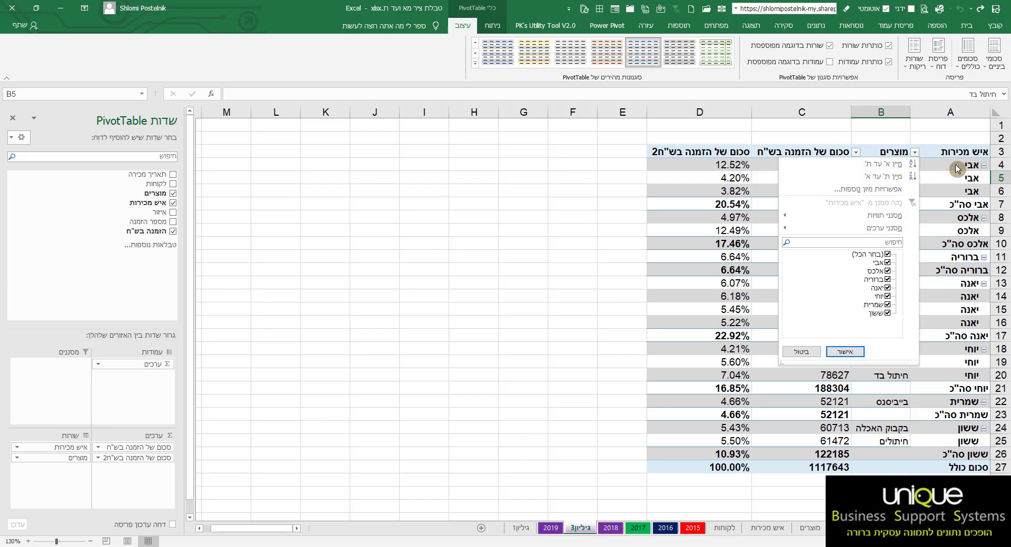
left_click(906, 166)
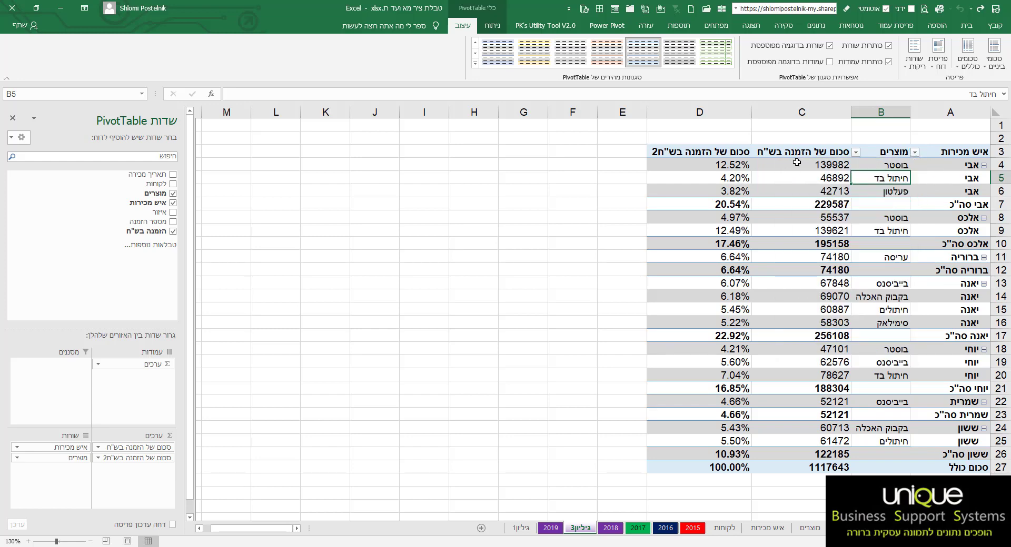
left_click_drag(796, 163, 797, 467)
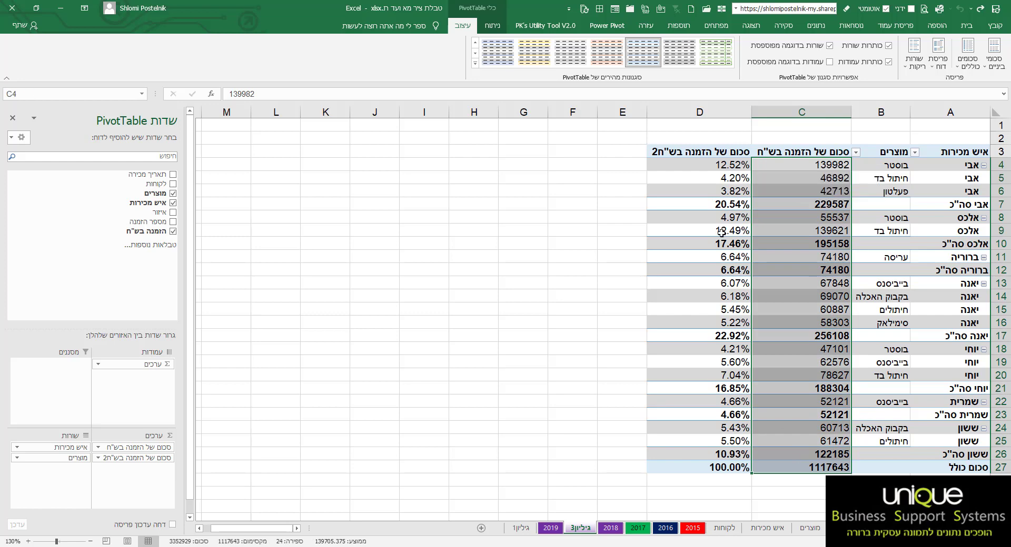
left_click(678, 147)
left_click(780, 146)
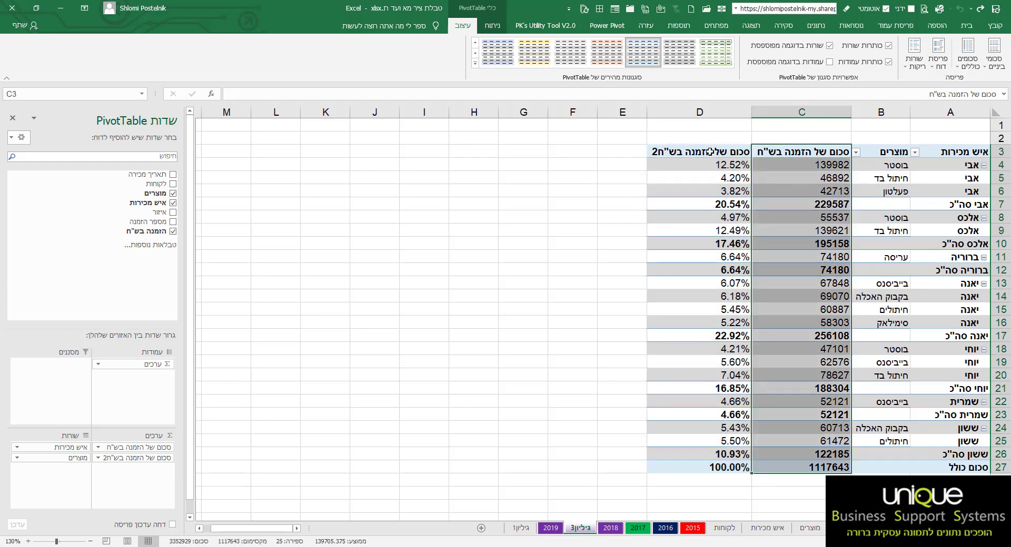
left_click(780, 152)
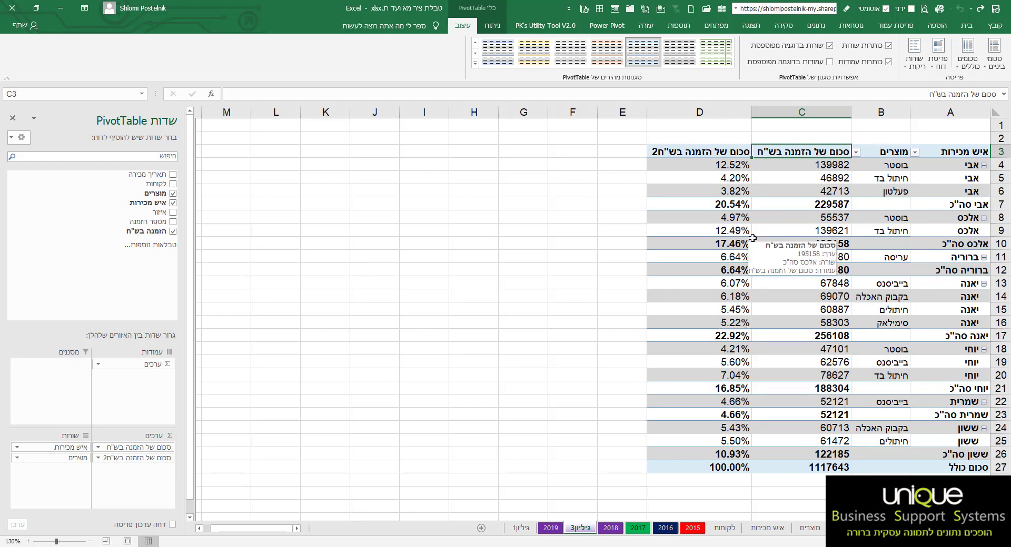
Fill the empty header-row cell E3, directly beside the PivotTable, with yellow
left_click(617, 151)
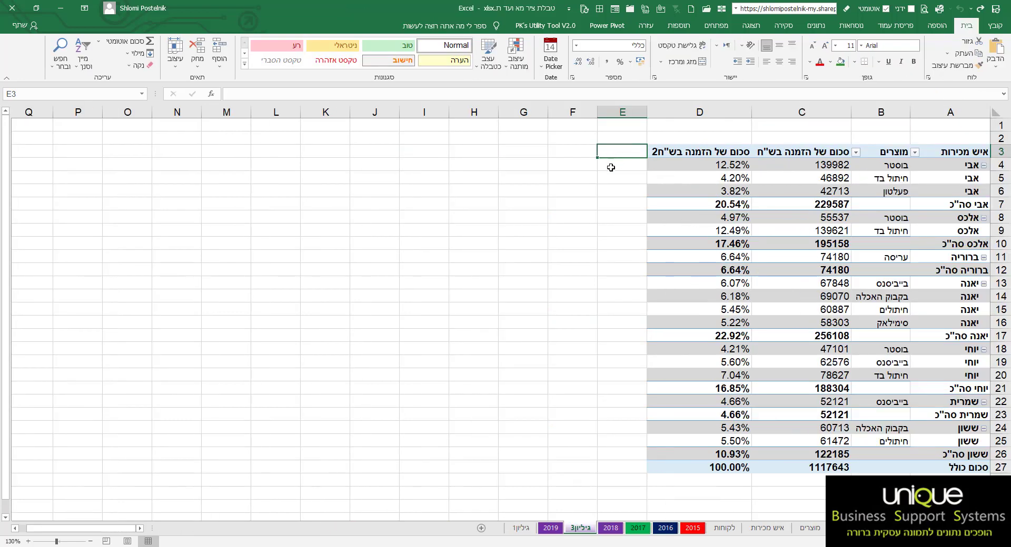
left_click(830, 63)
left_click(814, 145)
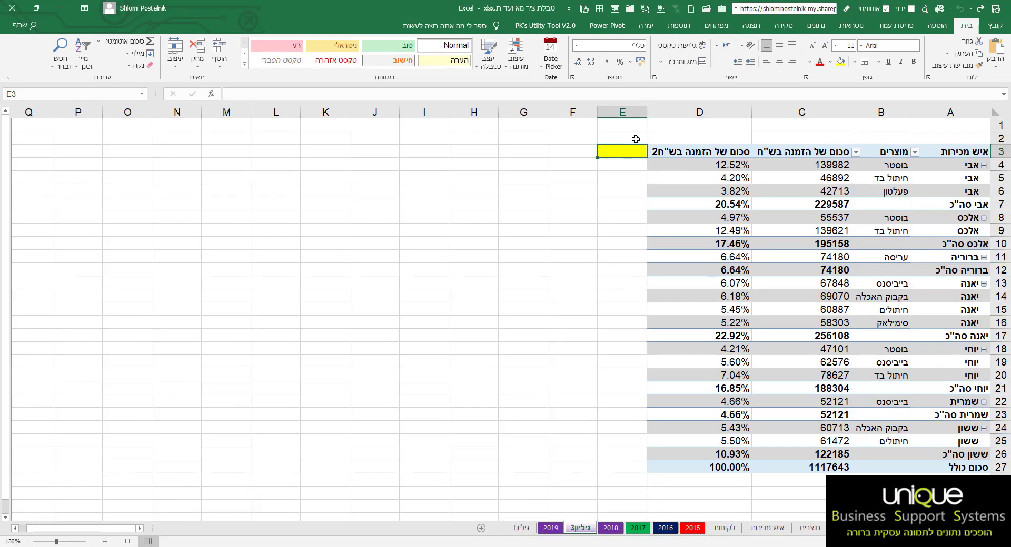
Apply a filter from cell E3 to add filter buttons to the PivotTable's value column headers
left_click(816, 27)
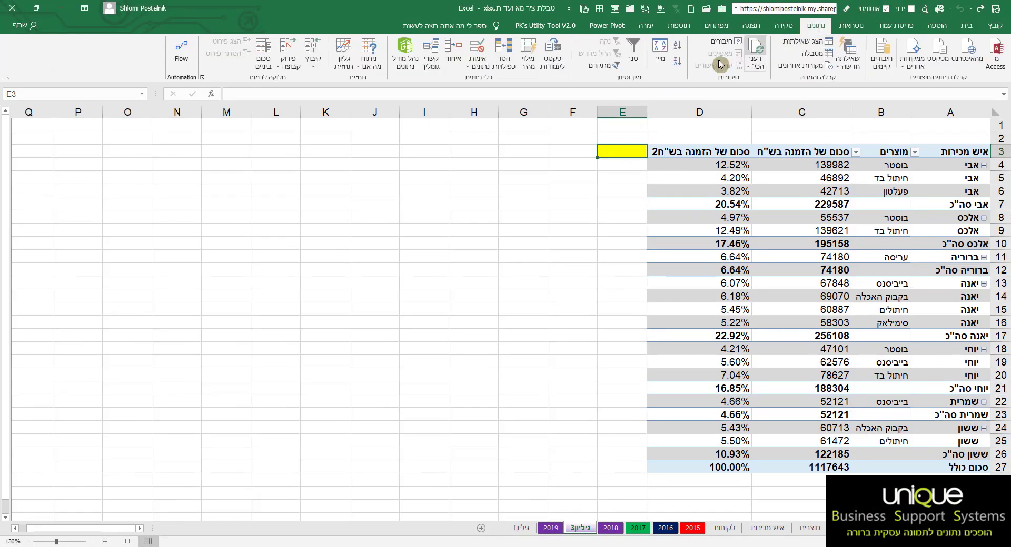
left_click(637, 66)
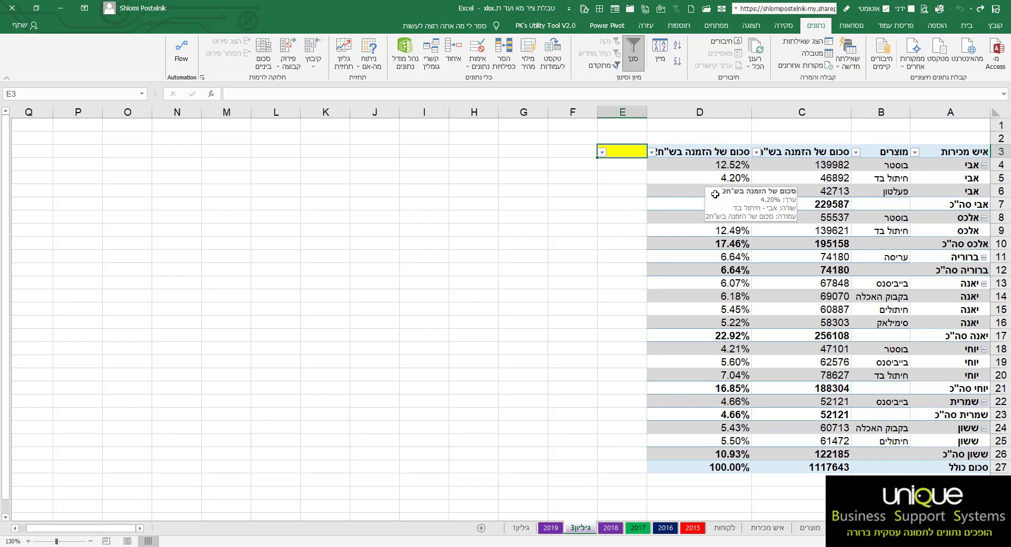
mouse_move(714, 194)
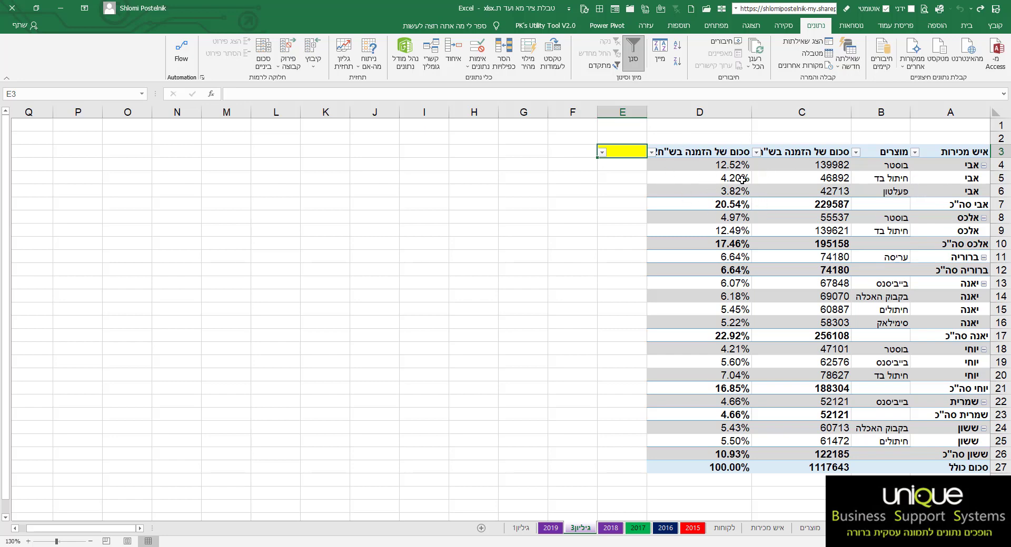
mouse_move(742, 180)
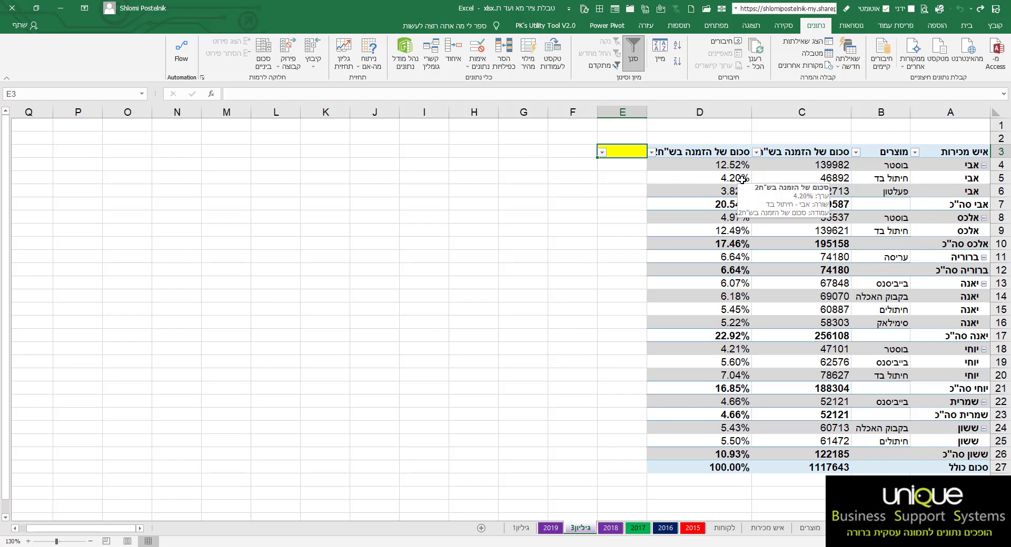
Sort the first הזמנה בש"ח value column from largest to smallest and select its values for review
left_click(756, 152)
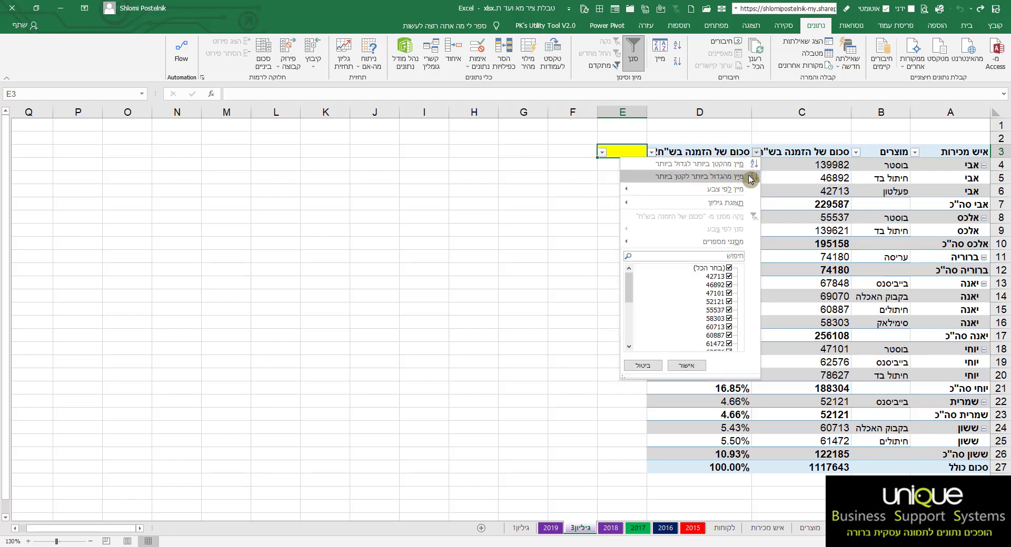
left_click(790, 164)
left_click_drag(790, 153, 800, 442)
left_click(758, 153)
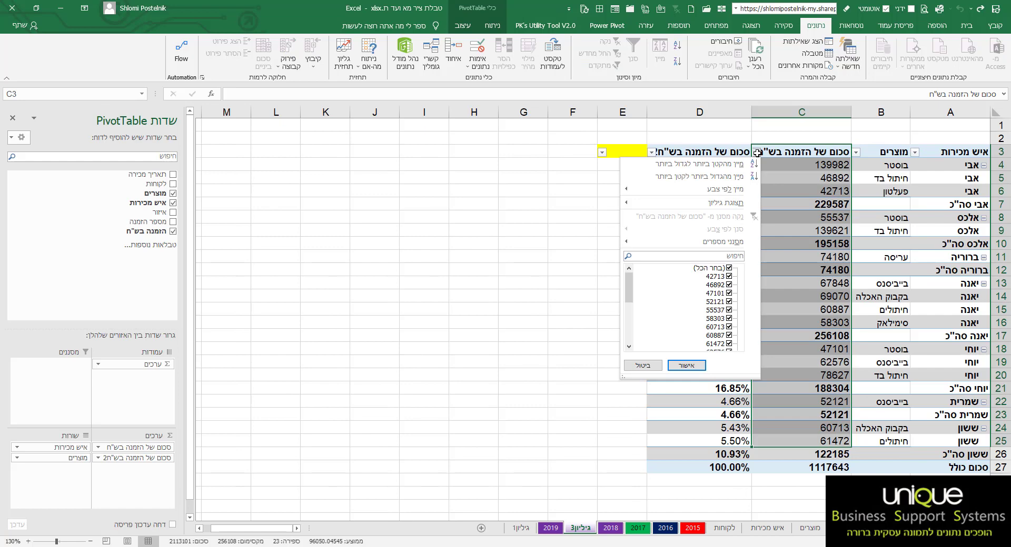
left_click(700, 176)
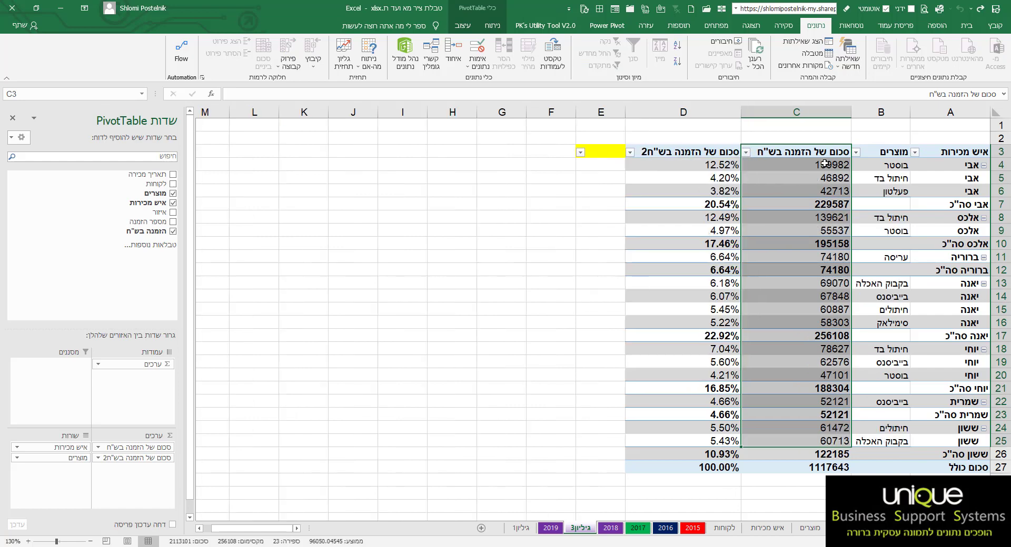
left_click(819, 221)
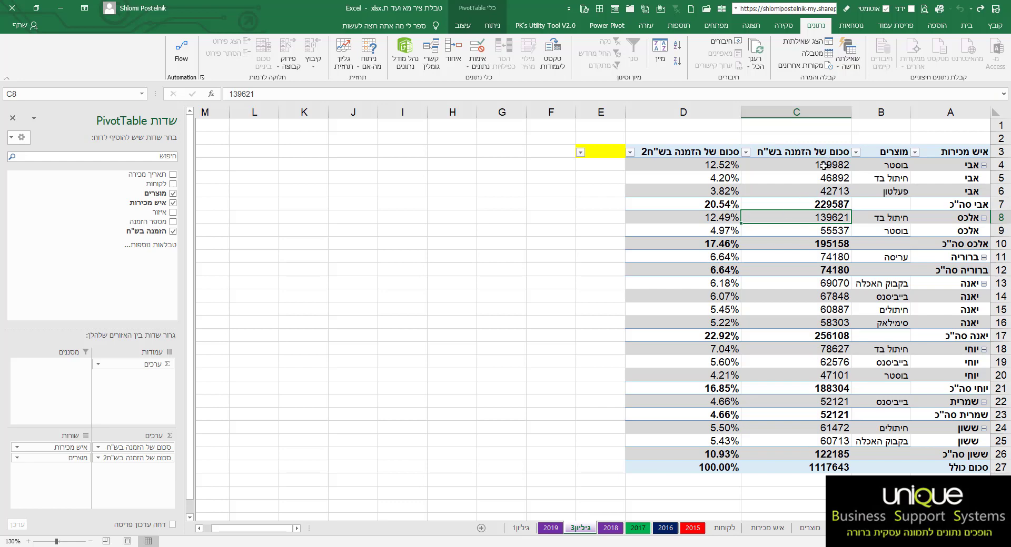
left_click_drag(823, 166, 817, 454)
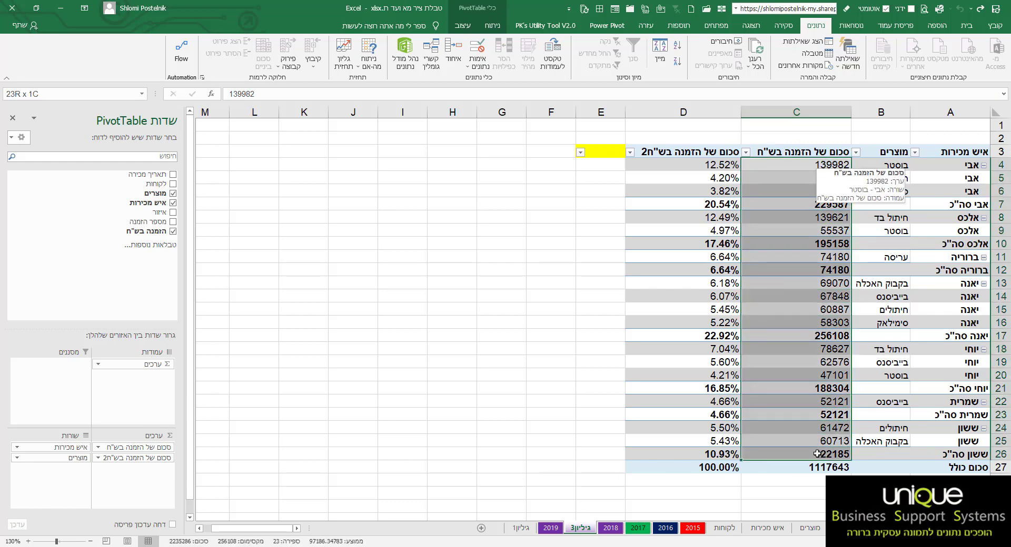
Review the two value column headers and turn off the filter from the yellow cell E3 beside the PivotTable
left_click(807, 204)
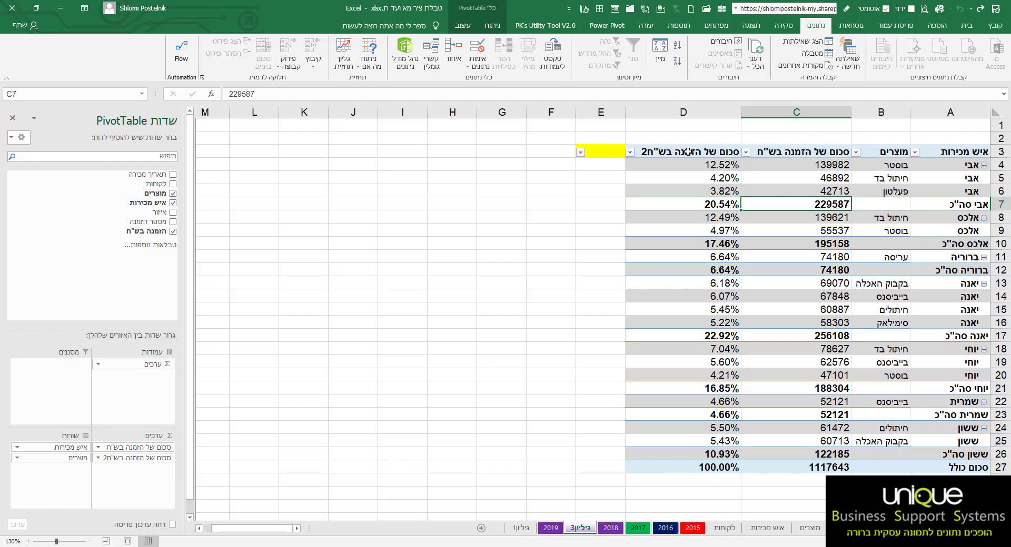
left_click_drag(687, 152, 777, 151)
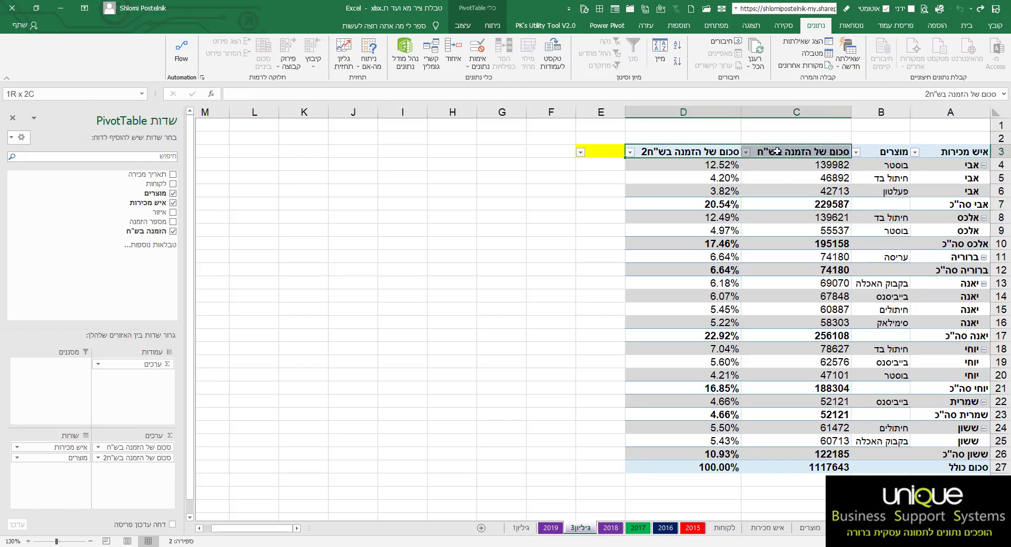
left_click(602, 152)
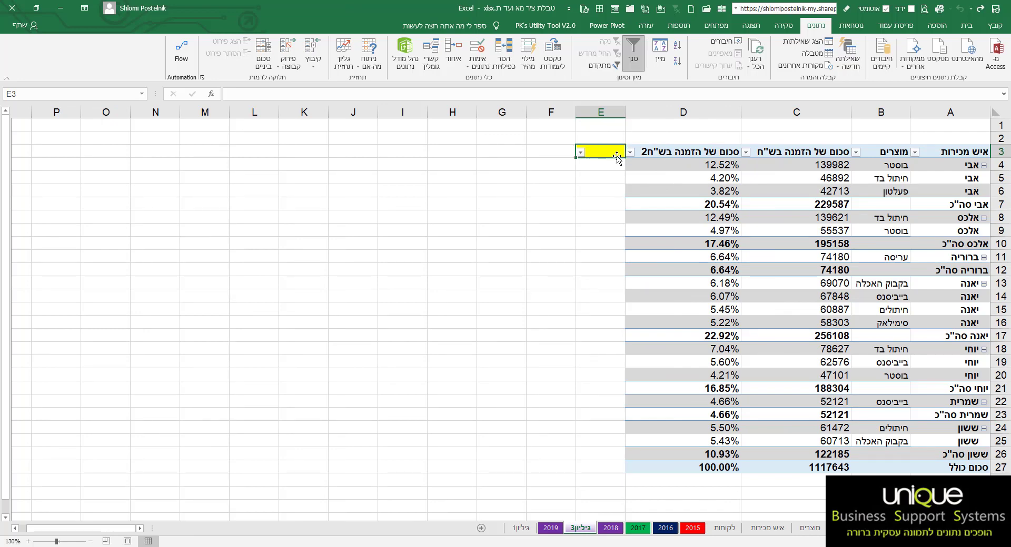
left_click(634, 58)
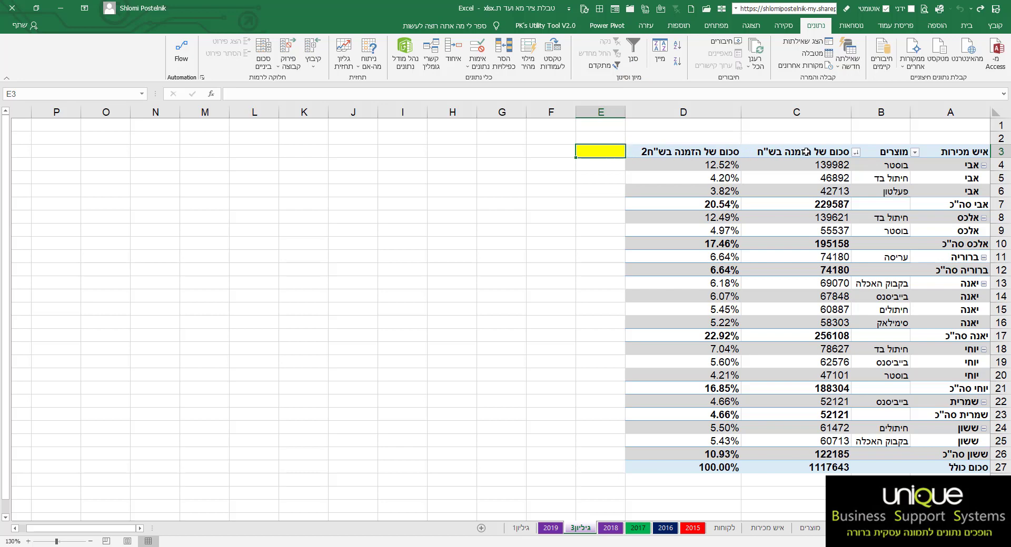
Review the איש מכירות and מוצרים headers and the yellow cell E3, and open the גיליון1 sheet
left_click(888, 154)
left_click(961, 154)
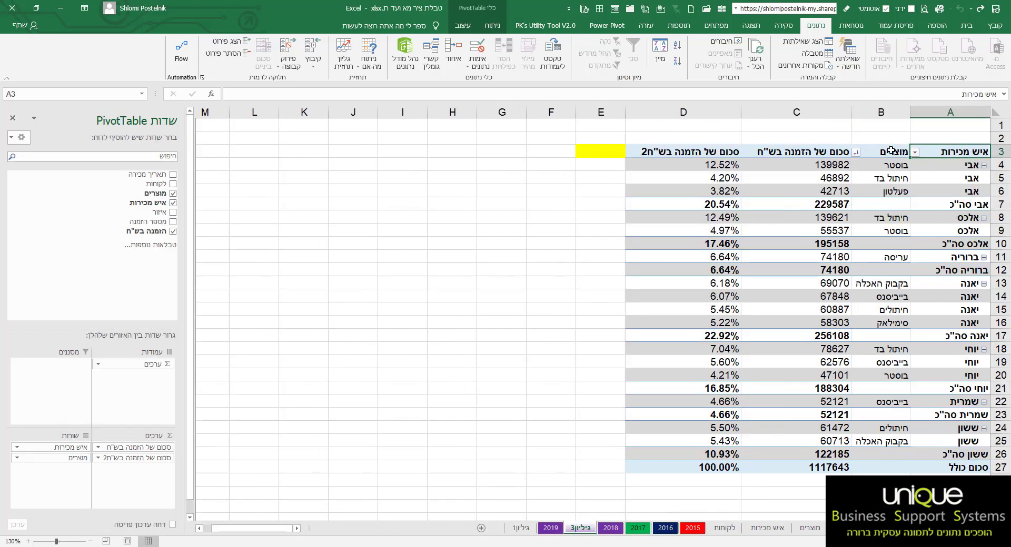
left_click(870, 151)
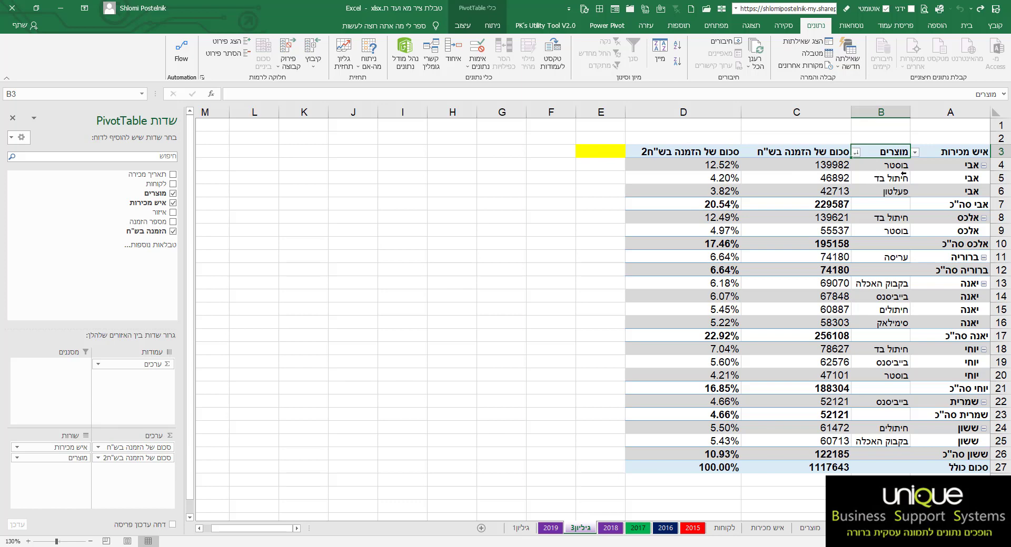
left_click(606, 152)
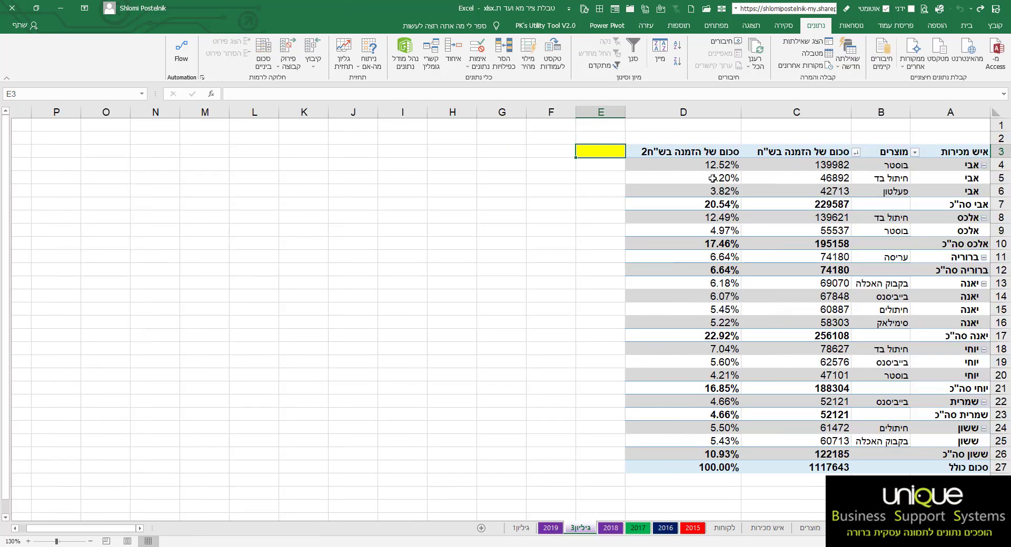
mouse_move(712, 178)
left_click(522, 530)
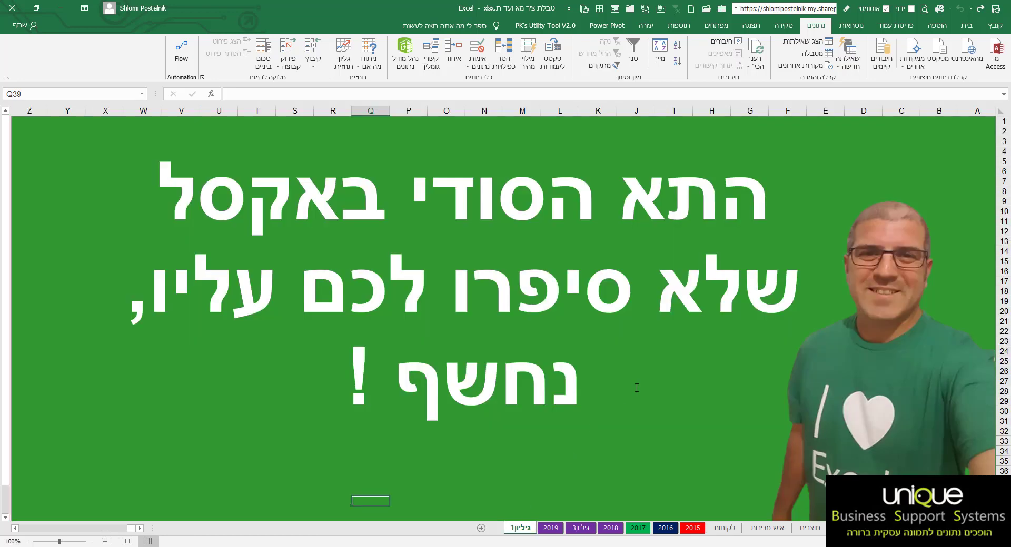